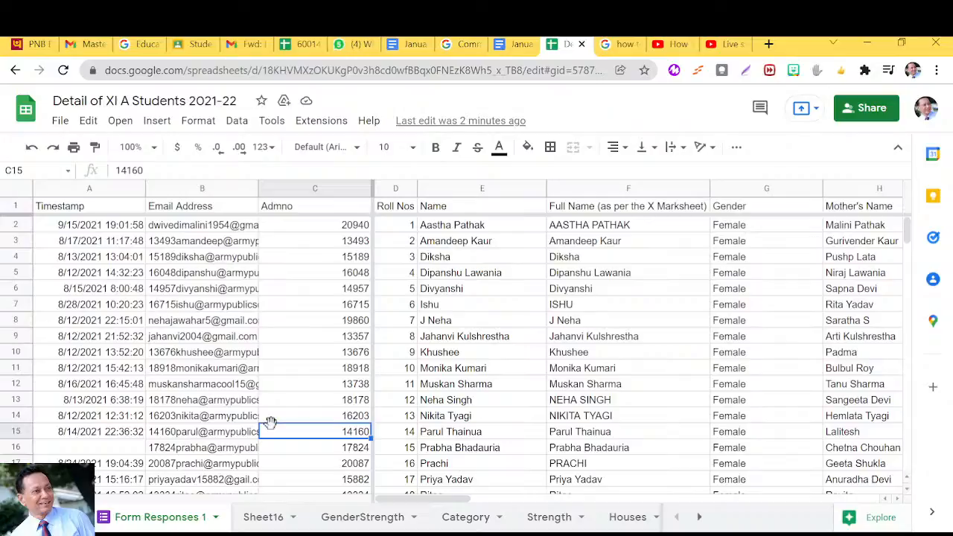
# Set the zoom to 150% and fit column B of Sheet16 to its heading text.
pyautogui.click(143, 147)
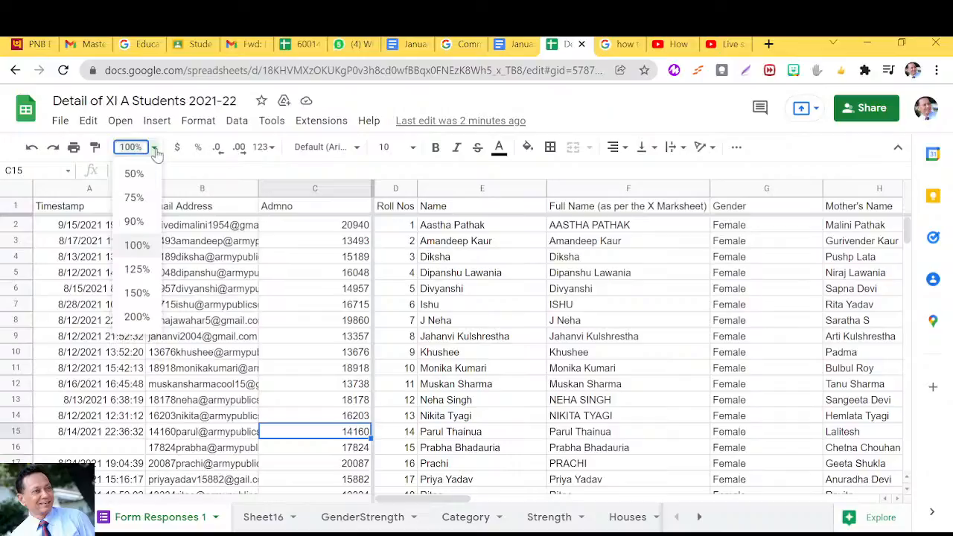
pyautogui.click(137, 293)
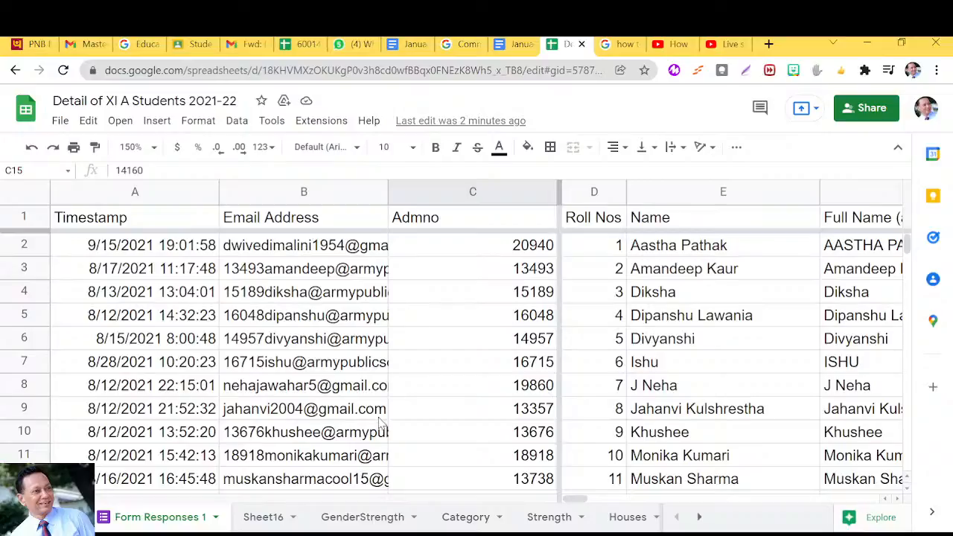
pyautogui.click(273, 520)
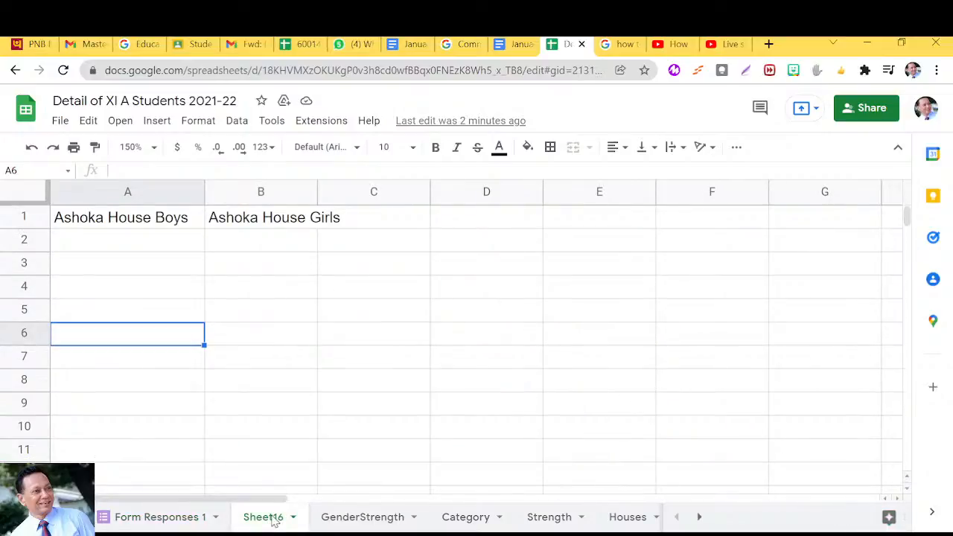
pyautogui.doubleClick(317, 194)
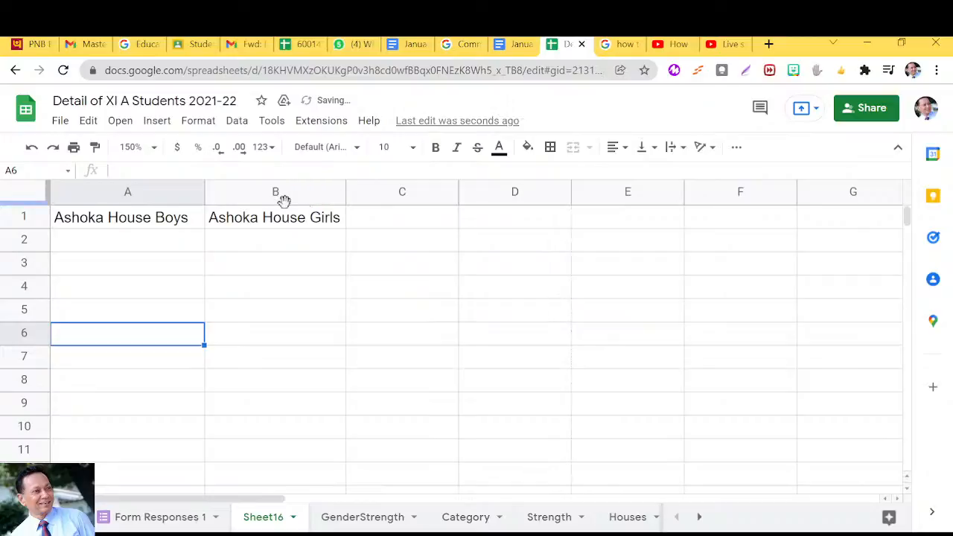
# Start a QUERY formula in cell A2 of Sheet16 with {'Form Responses 1'!A2:T63} as its data range.
pyautogui.click(186, 249)
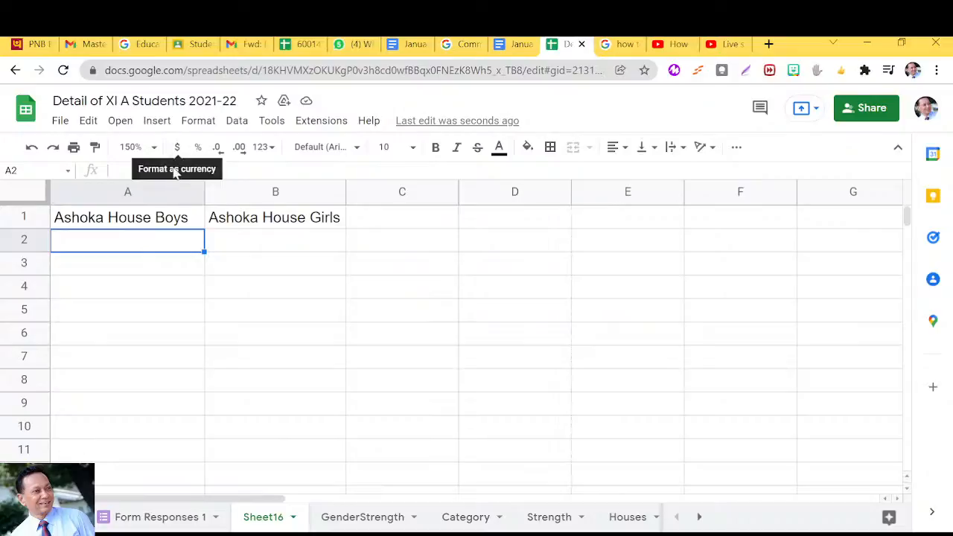
pyautogui.click(122, 172)
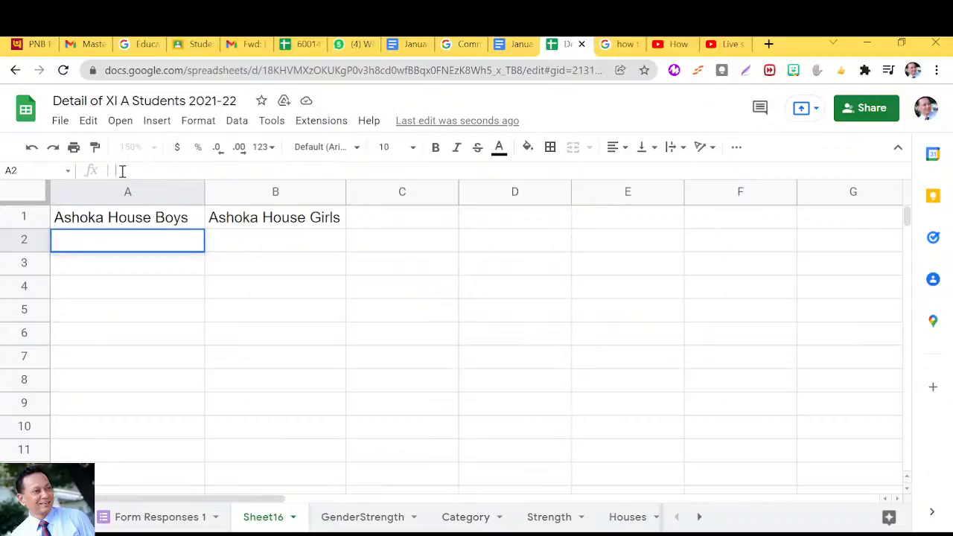
pyautogui.write('=')
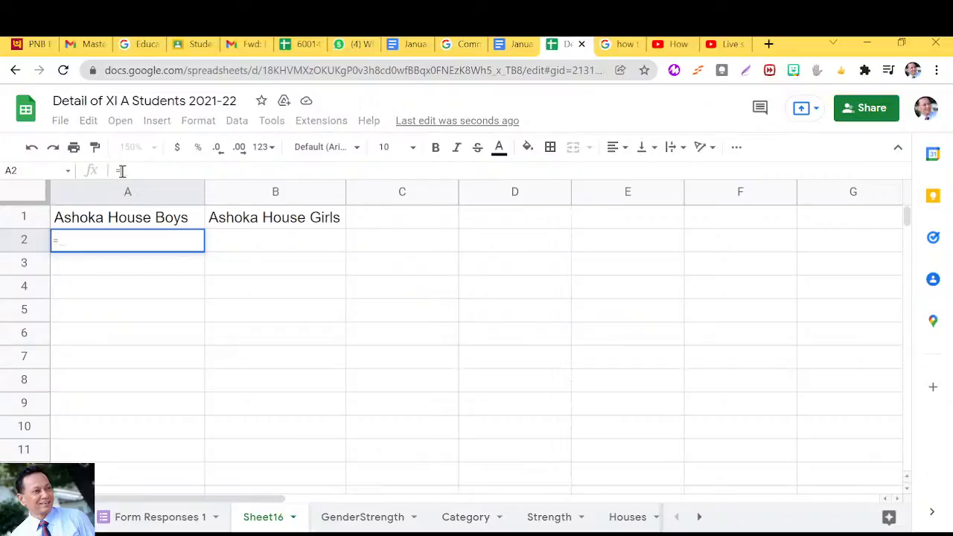
pyautogui.write('query')
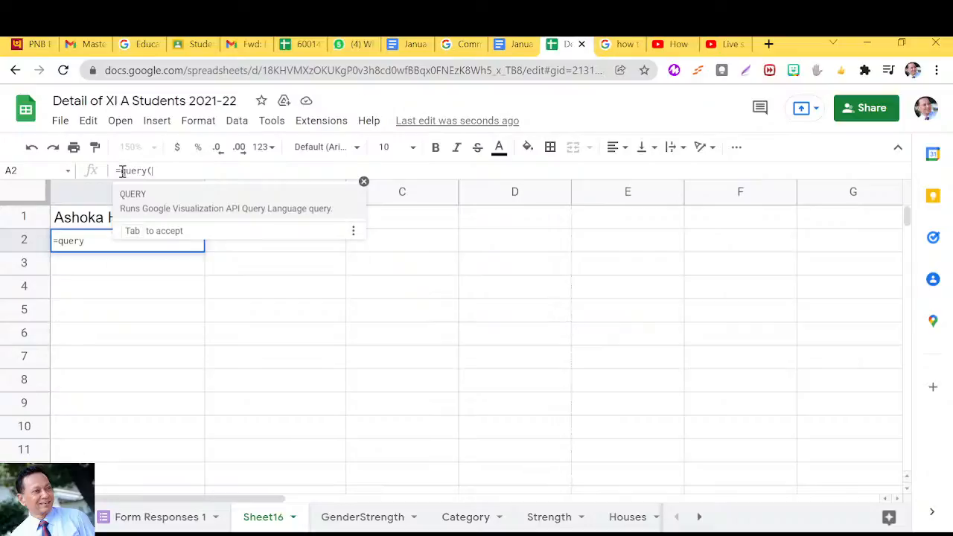
pyautogui.write('(')
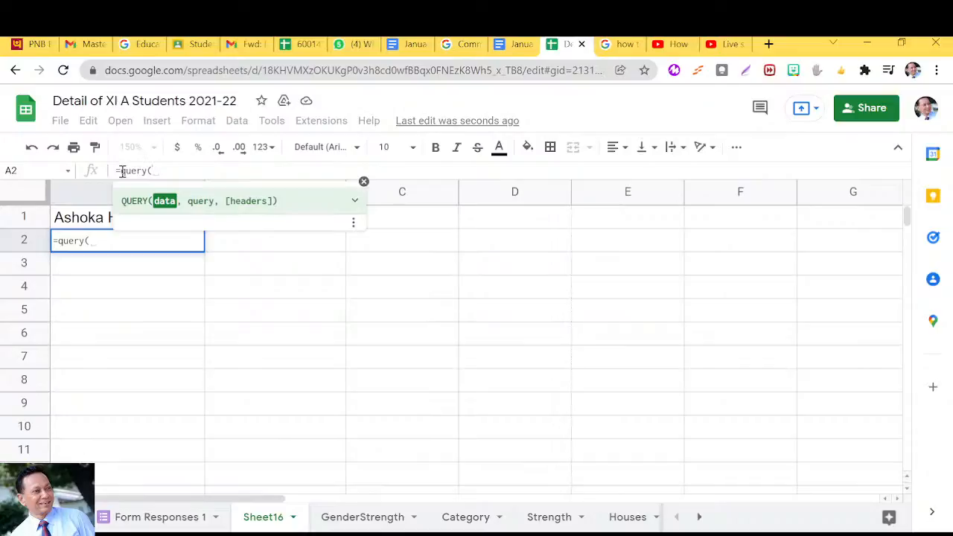
pyautogui.write('{')
pyautogui.click(165, 524)
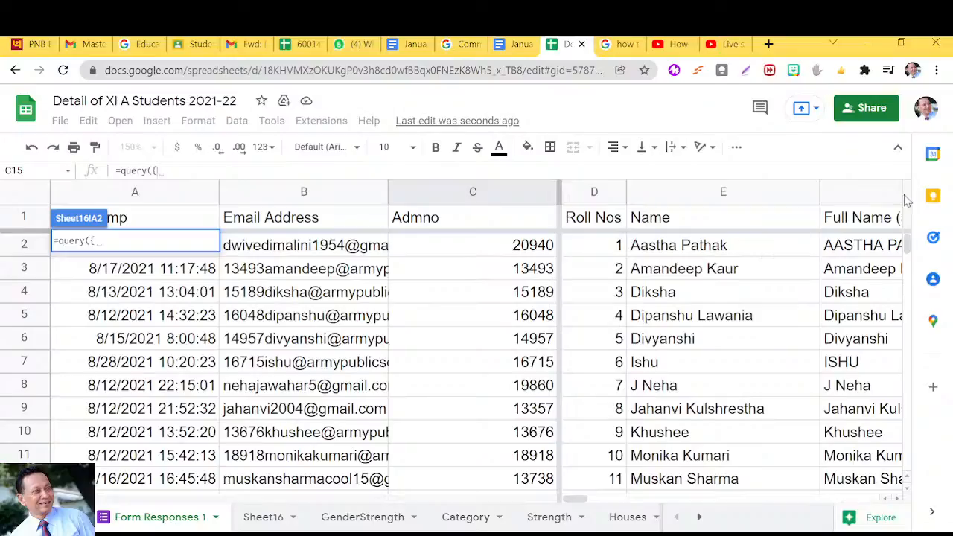
pyautogui.moveTo(907, 244); pyautogui.dragTo(910, 327)
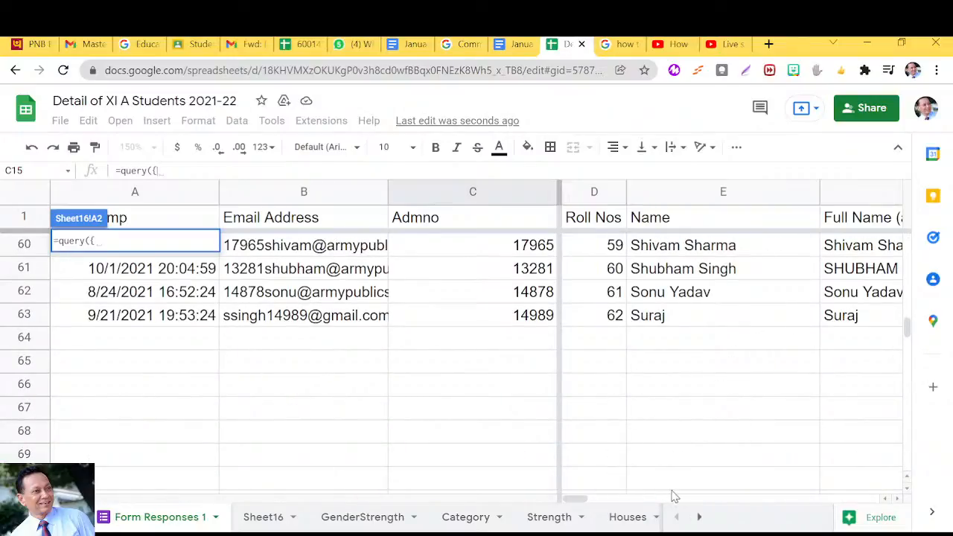
pyautogui.moveTo(585, 503); pyautogui.dragTo(830, 489)
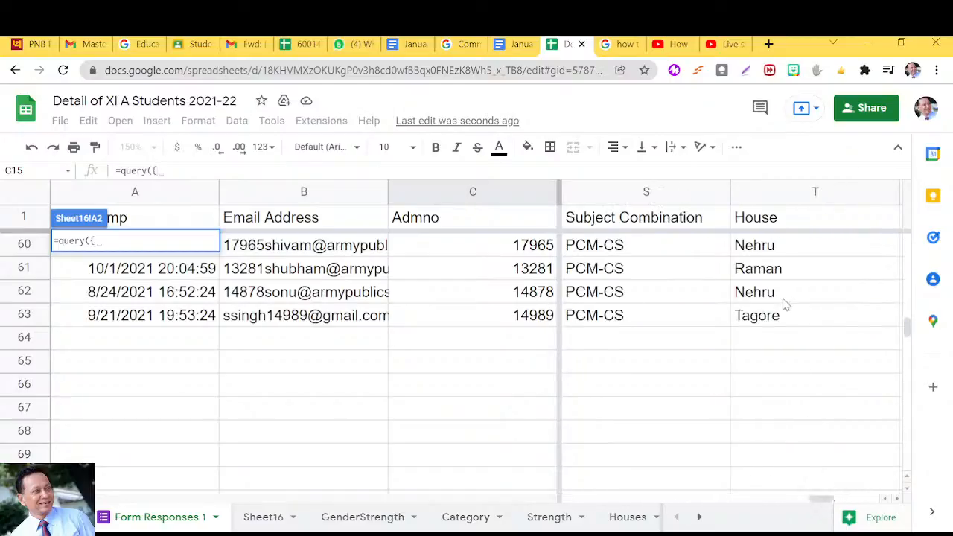
pyautogui.click(799, 318)
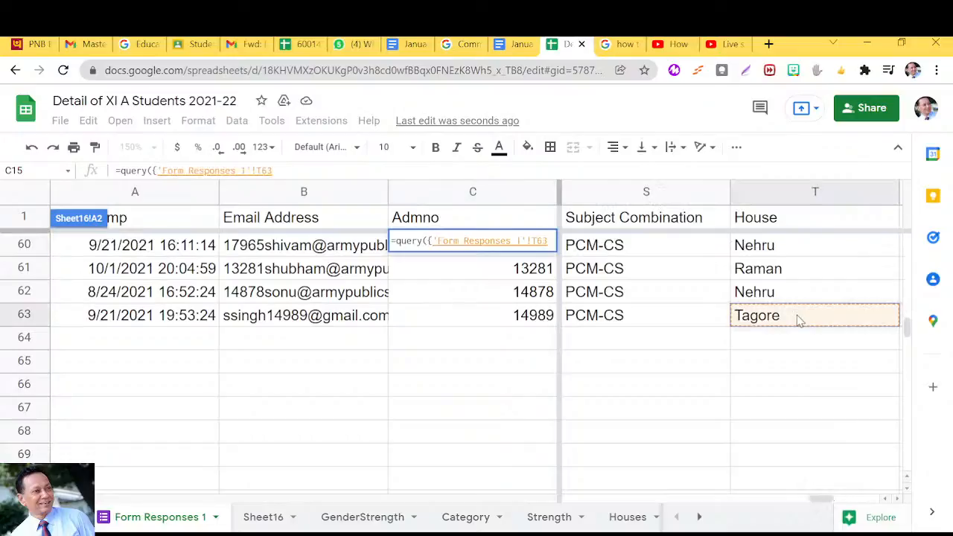
pyautogui.moveTo(798, 318); pyautogui.dragTo(156, 250)
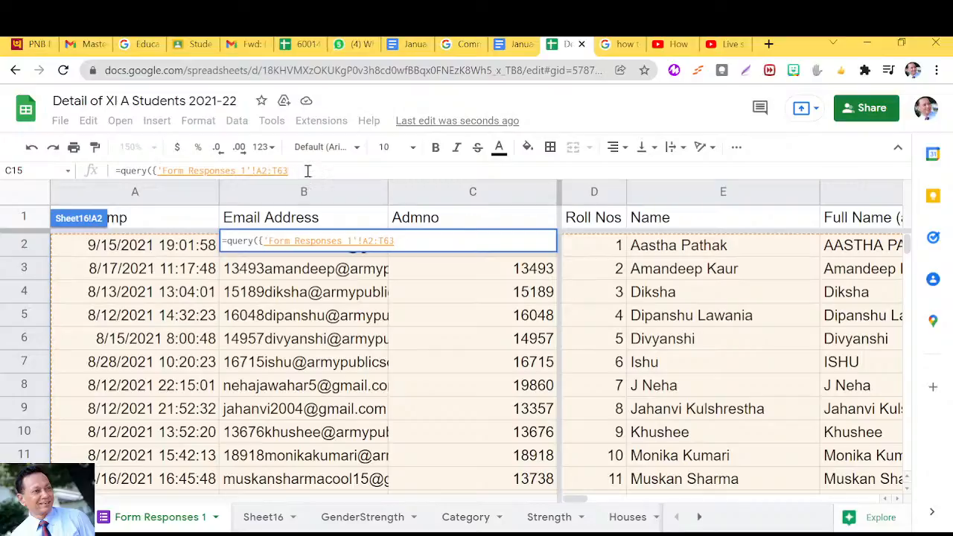
pyautogui.write('}')
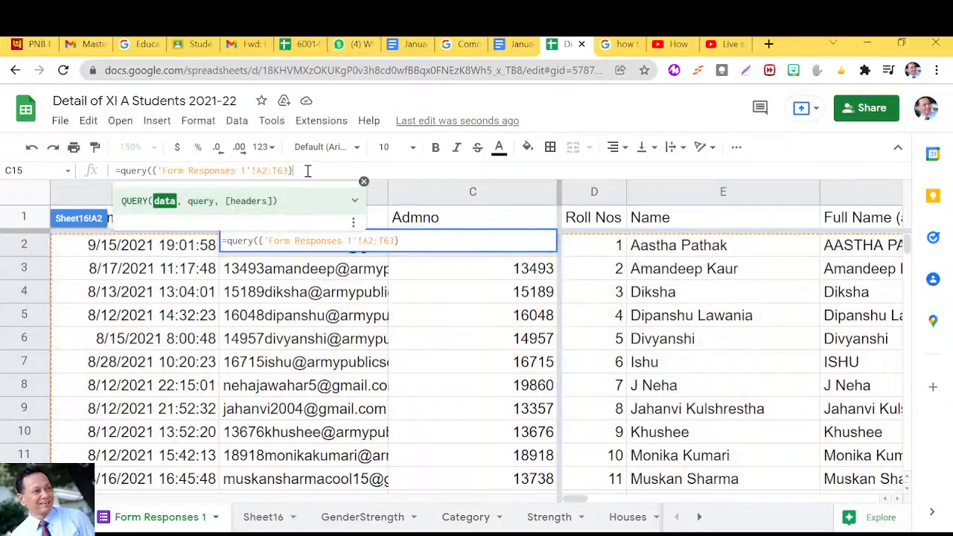
pyautogui.write(',')
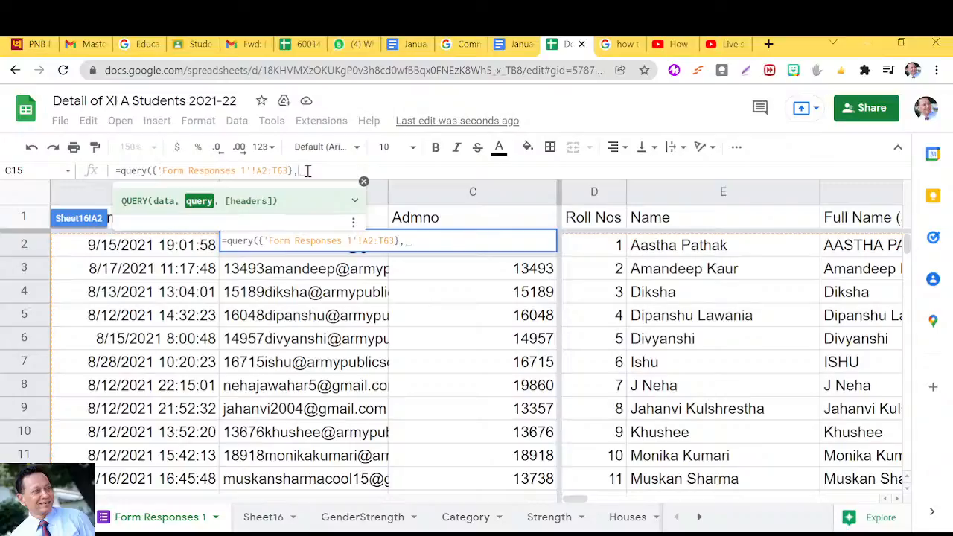
# Add the query text "Select Col5 where Col20='Ashoka'" to the formula to return names from Ashoka house.
pyautogui.write('"')
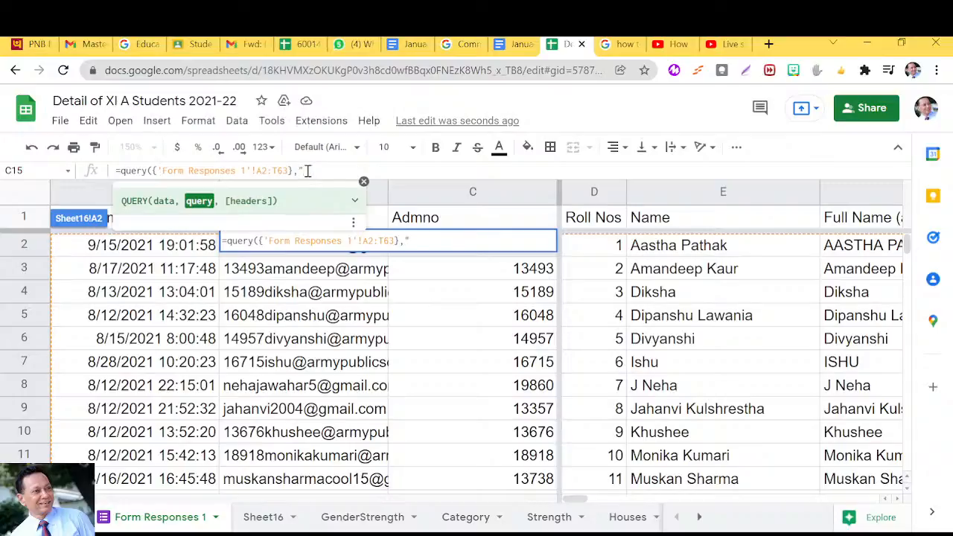
pyautogui.write('Select')
pyautogui.write('Col5')
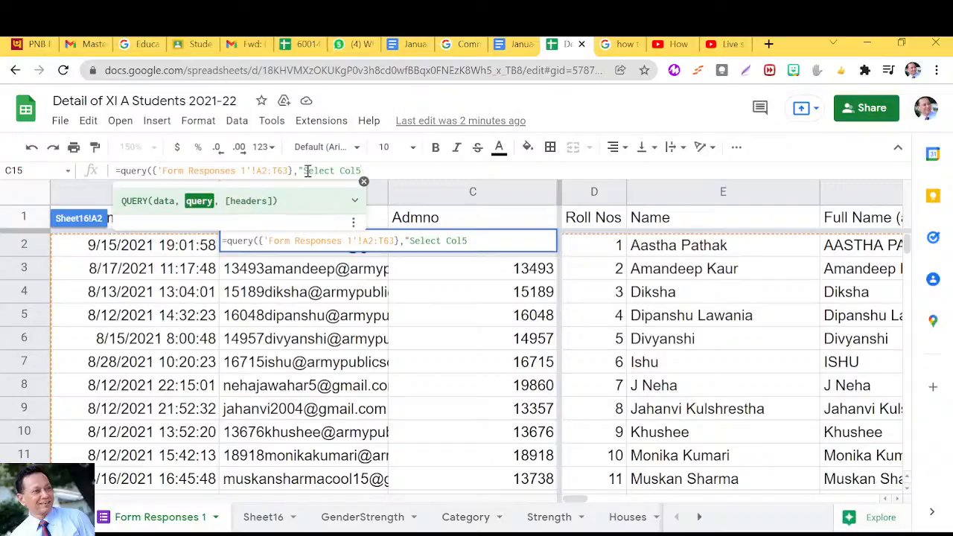
pyautogui.write('where')
pyautogui.write('Col20')
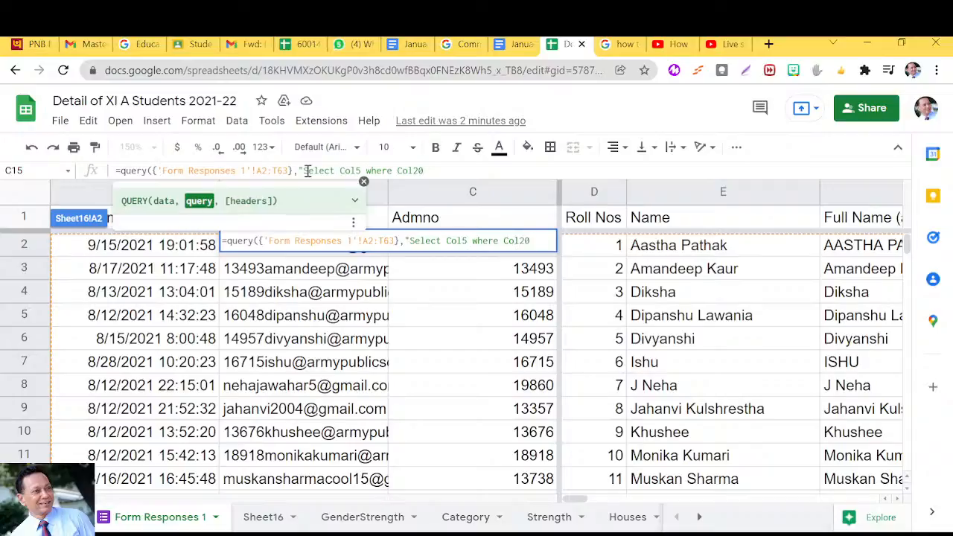
pyautogui.write("='Ashoka")
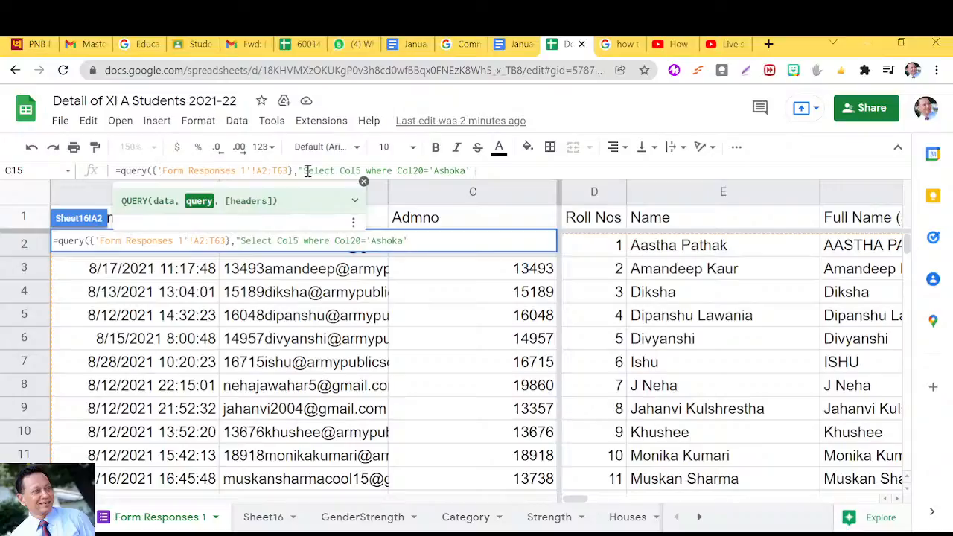
# Extend the query with the condition and Col7='Female', set the headers argument to 0 and enter the formula.
pyautogui.write('and')
pyautogui.write("Col7='Female")
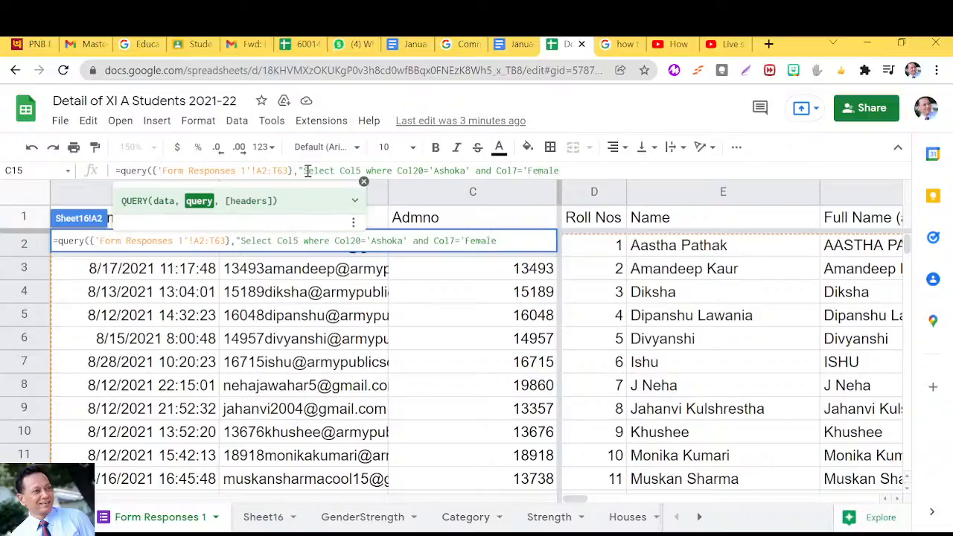
pyautogui.write("'")
pyautogui.write(',')
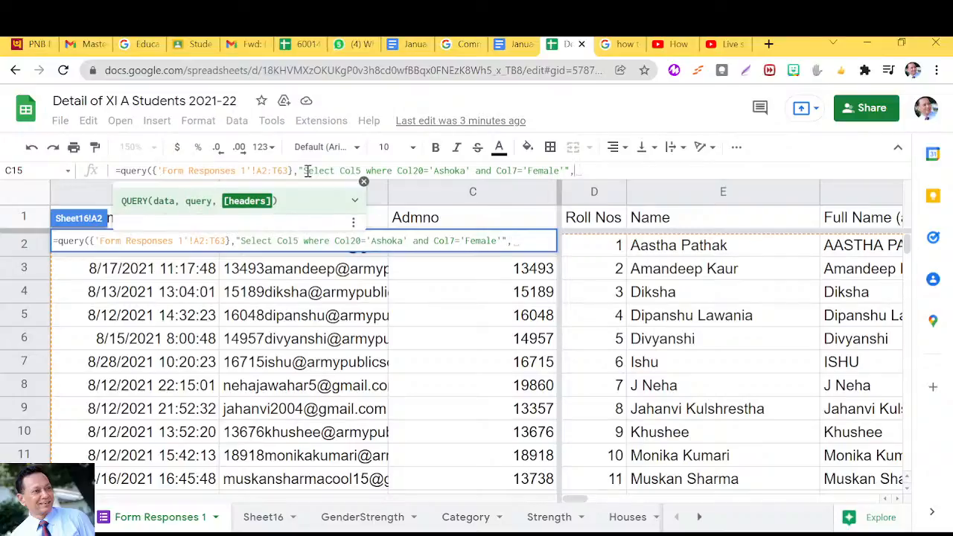
pyautogui.write('0')
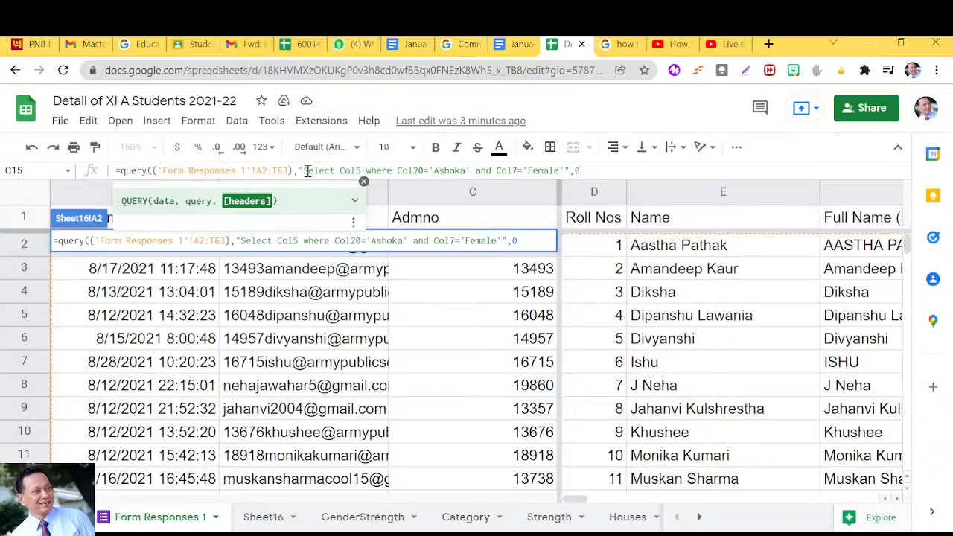
pyautogui.write(')')
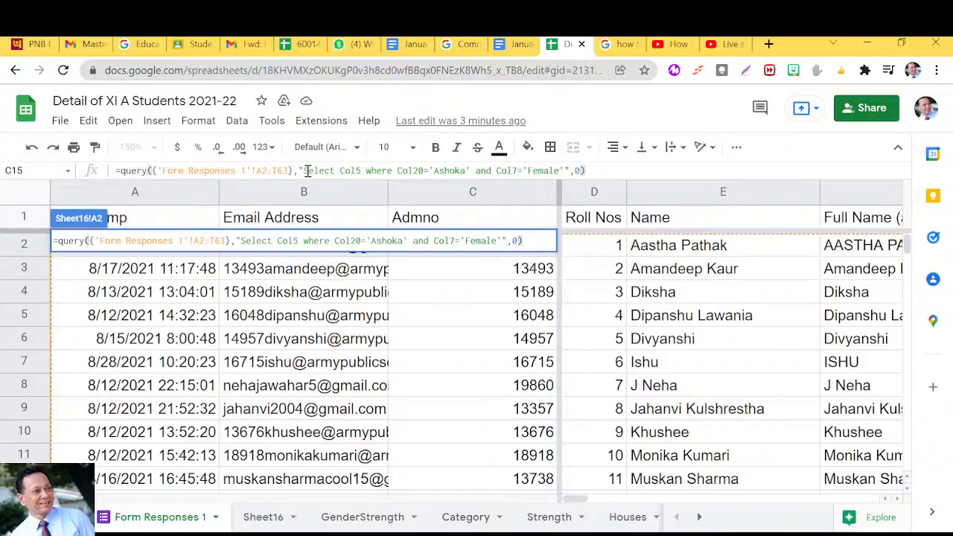
pyautogui.press('Return')
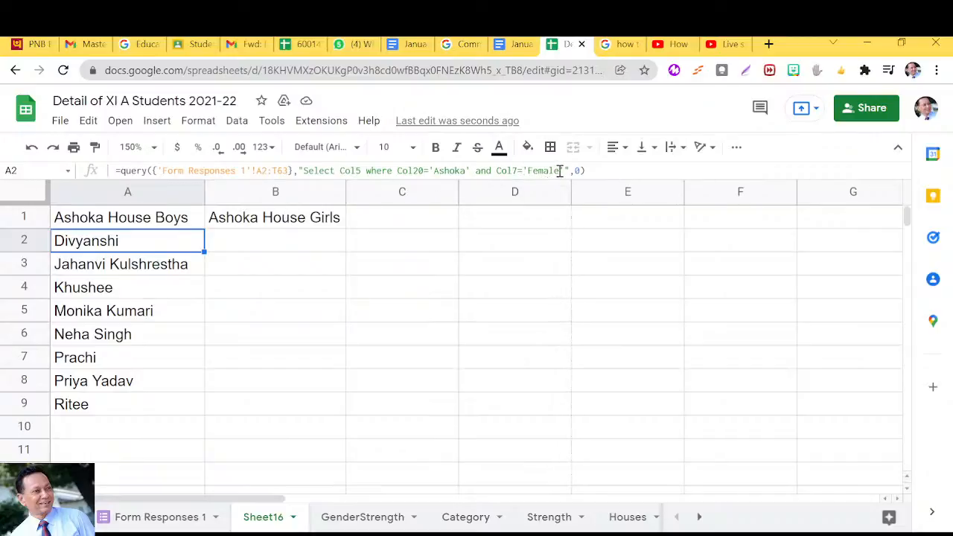
# Change the Col7 condition in cell A2's query formula to 'Male' for the Ashoka House Boys list.
pyautogui.moveTo(561, 170); pyautogui.dragTo(528, 171)
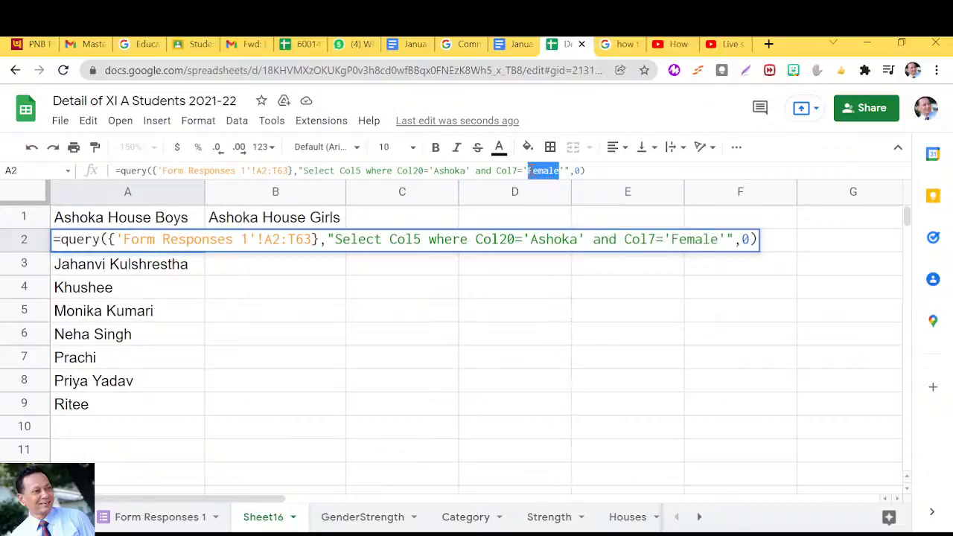
pyautogui.write('Male')
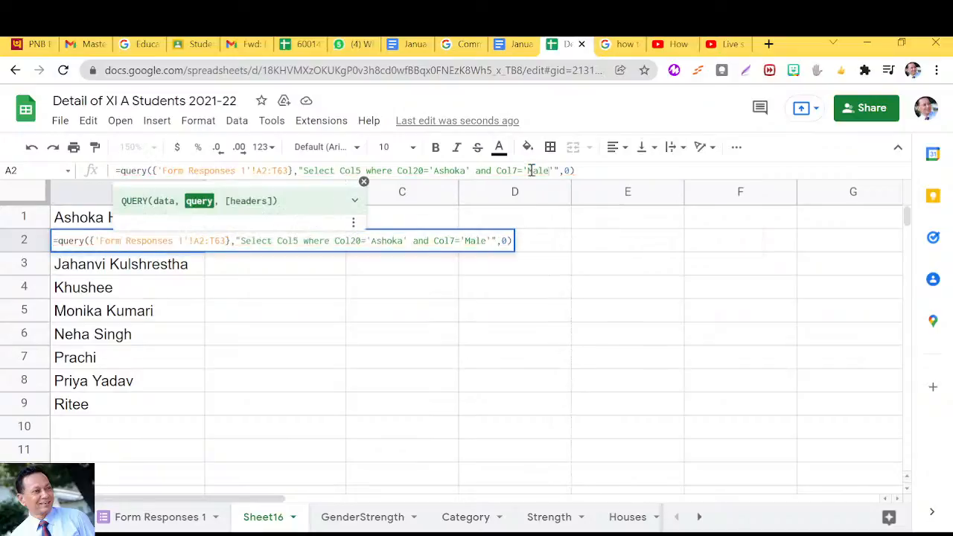
pyautogui.click(586, 172)
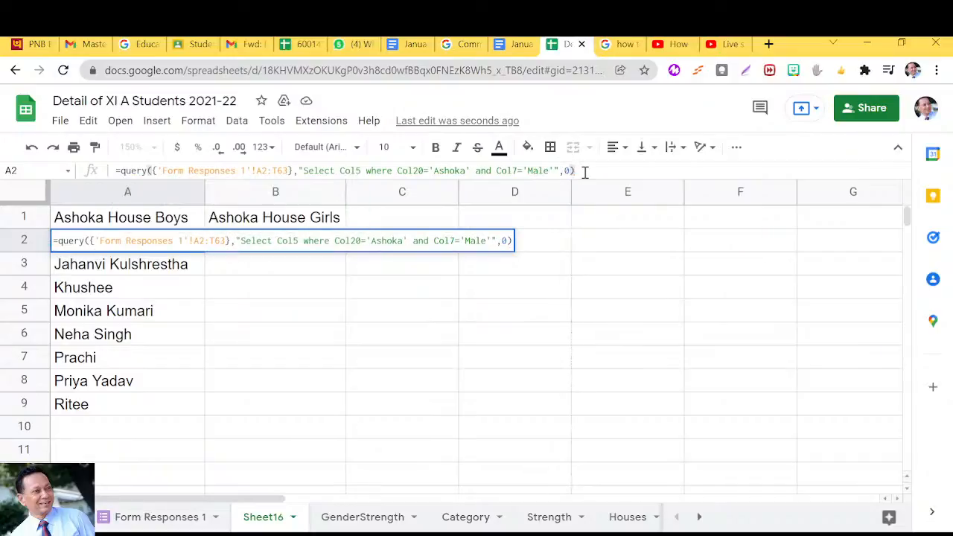
pyautogui.press('Return')
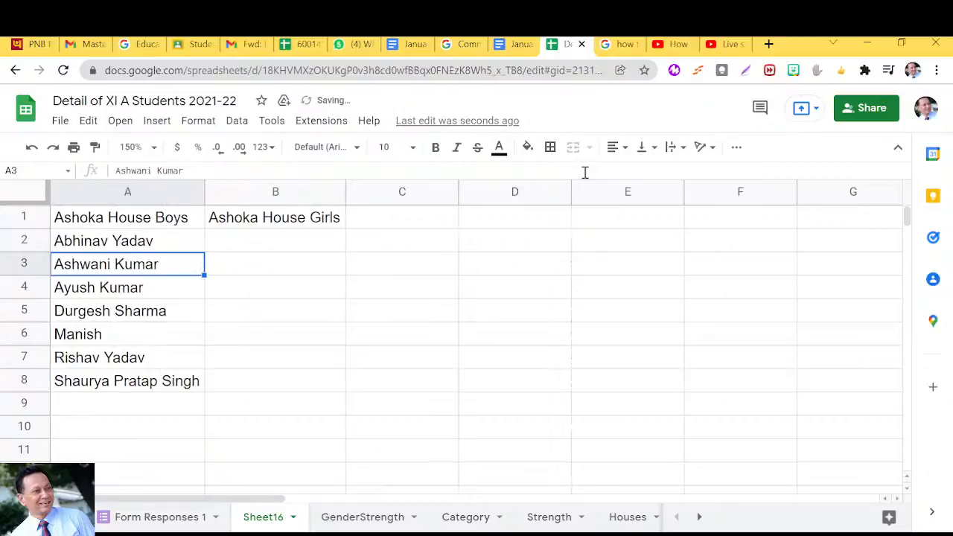
# Copy the full query formula text from cell A2 into cell B2 under Ashoka House Girls.
pyautogui.click(232, 249)
pyautogui.click(129, 246)
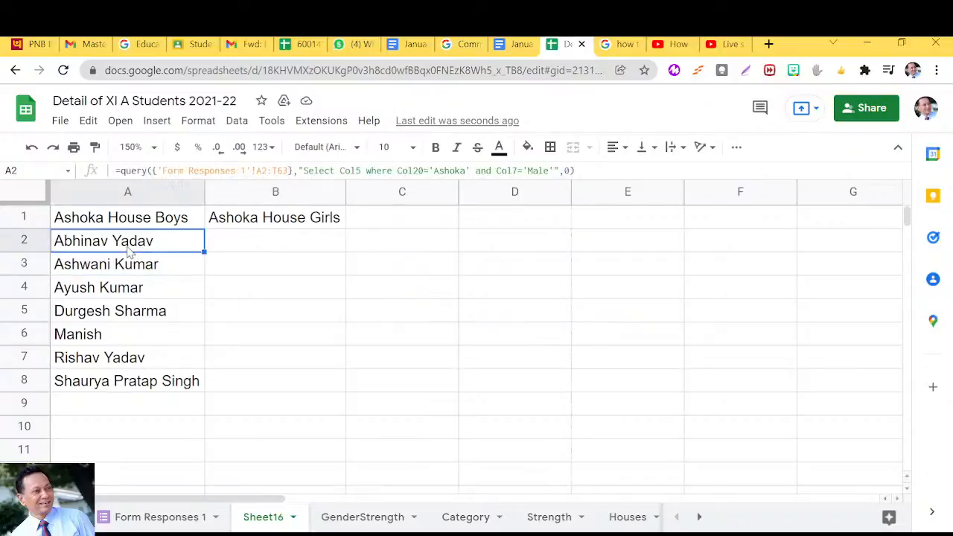
pyautogui.click(116, 170)
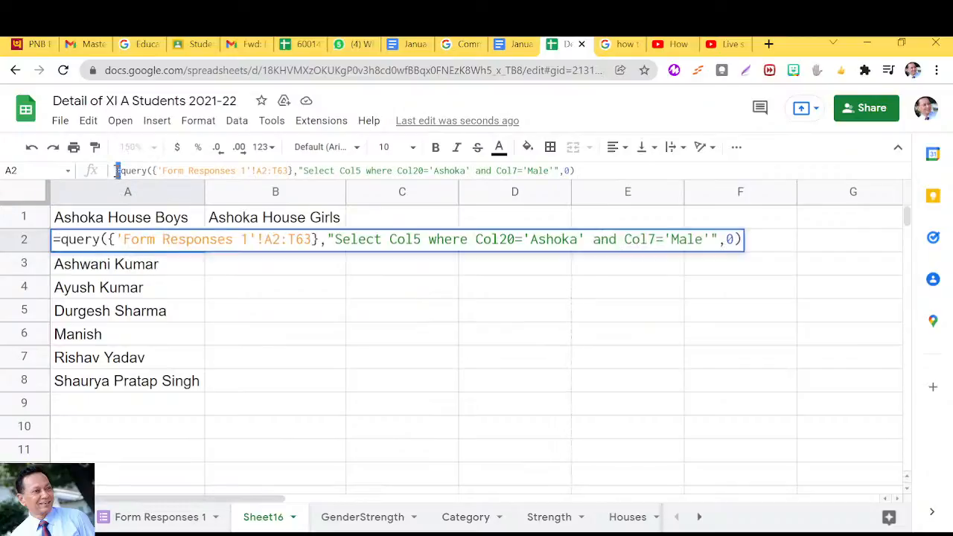
pyautogui.hotkey('shift', 'Right')
pyautogui.hotkey('shift', 'Right')
pyautogui.hotkey('shift', 'Right')
pyautogui.hotkey('shift', 'Right')
pyautogui.hotkey('shift', 'Right')
pyautogui.hotkey('shift', 'Right')
pyautogui.hotkey('shift', 'Right')
pyautogui.hotkey('shift', 'Right')
pyautogui.hotkey('shift', 'Right')
pyautogui.hotkey('shift', 'Right')
pyautogui.hotkey('shift', 'Right')
pyautogui.hotkey('shift', 'Right')
pyautogui.hotkey('shift', 'Right')
pyautogui.hotkey('shift', 'Right')
pyautogui.hotkey('shift', 'Right')
pyautogui.hotkey('shift', 'Right')
pyautogui.hotkey('shift', 'Right')
pyautogui.hotkey('shift', 'Right')
pyautogui.hotkey('shift', 'Right')
pyautogui.hotkey('shift', 'Right')
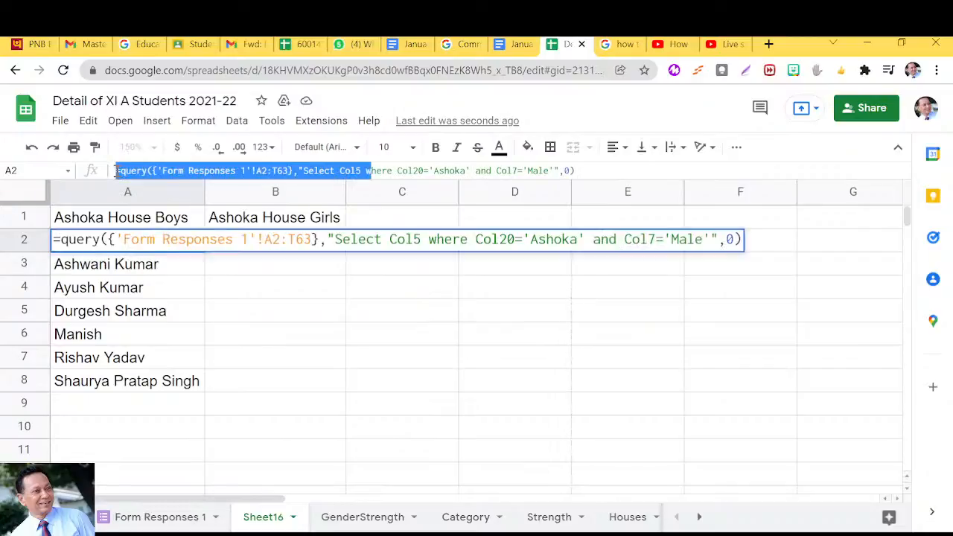
pyautogui.hotkey('shift', 'Right')
pyautogui.hotkey('shift', 'Right')
pyautogui.hotkey('shift', 'Right')
pyautogui.hotkey('shift', 'Right')
pyautogui.hotkey('shift', 'Right')
pyautogui.hotkey('shift', 'Right')
pyautogui.hotkey('shift', 'Right')
pyautogui.hotkey('shift', 'Right')
pyautogui.hotkey('shift', 'Right')
pyautogui.hotkey('shift', 'Right')
pyautogui.hotkey('shift', 'Right')
pyautogui.hotkey('shift', 'Right')
pyautogui.hotkey('shift', 'Right')
pyautogui.hotkey('shift', 'Right')
pyautogui.hotkey('shift', 'Right')
pyautogui.hotkey('shift', 'Right')
pyautogui.hotkey('shift', 'Right')
pyautogui.hotkey('shift', 'Right')
pyautogui.hotkey('shift', 'Right')
pyautogui.hotkey('shift', 'Right')
pyautogui.hotkey('ctrl', 'c')
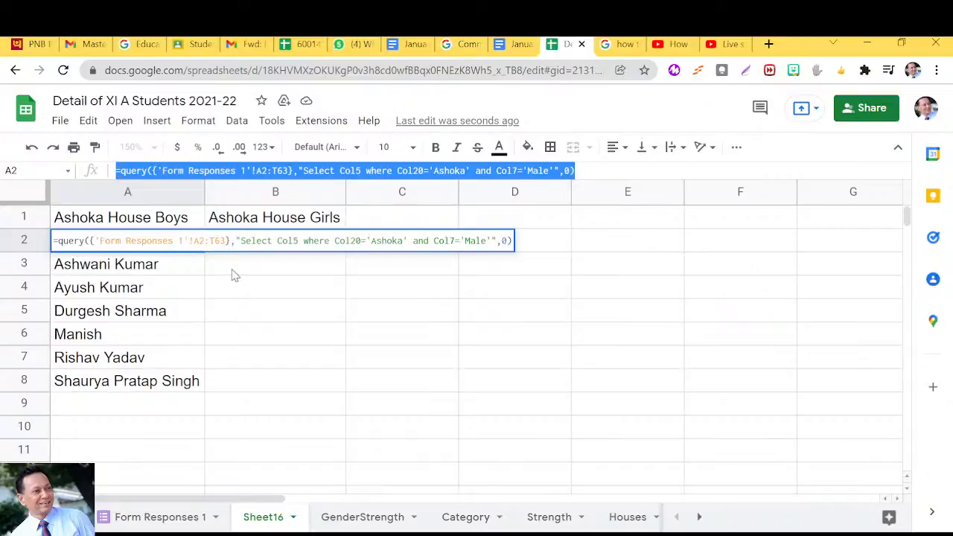
pyautogui.click(255, 268)
pyautogui.click(248, 246)
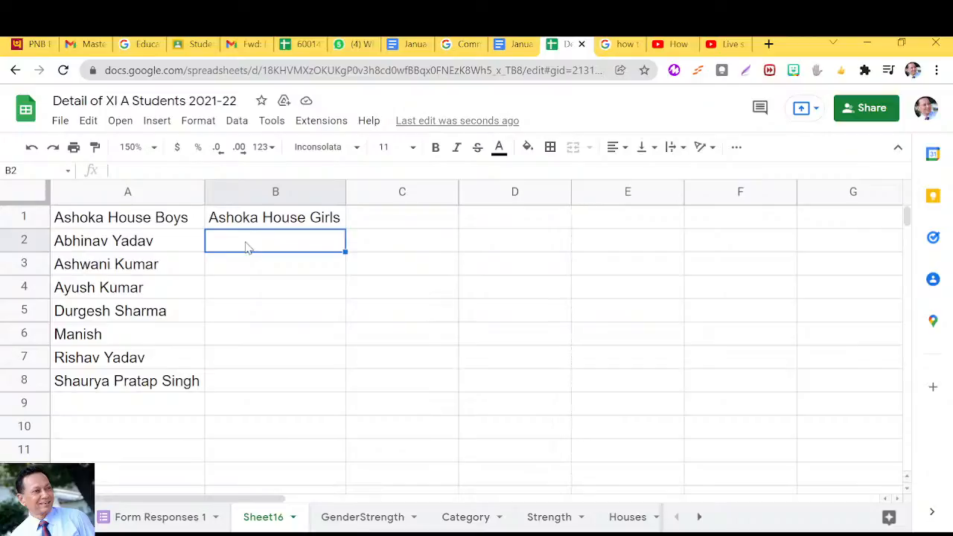
pyautogui.hotkey('ctrl', 'v')
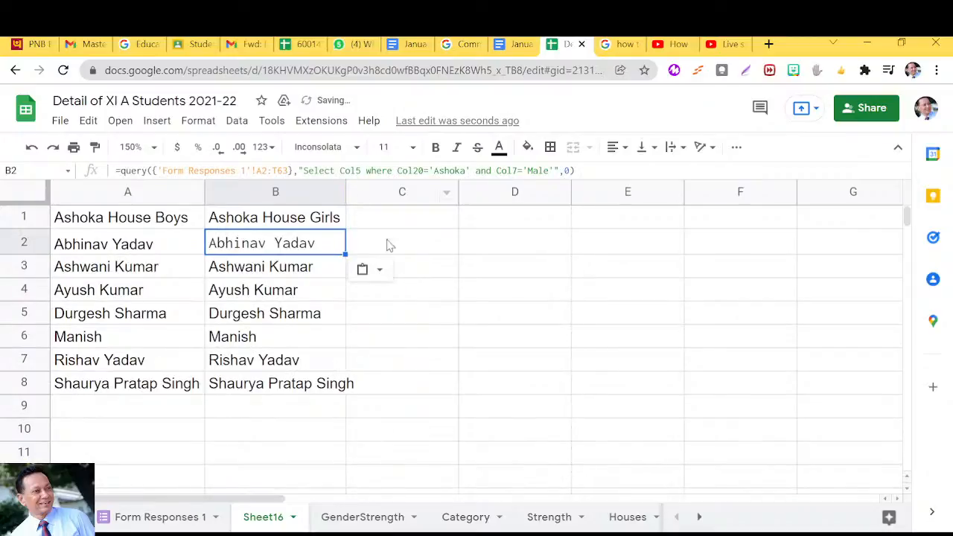
# Change the Col7 condition in cell B2's query formula to 'Female' for the Ashoka House Girls list.
pyautogui.moveTo(549, 172); pyautogui.dragTo(534, 171)
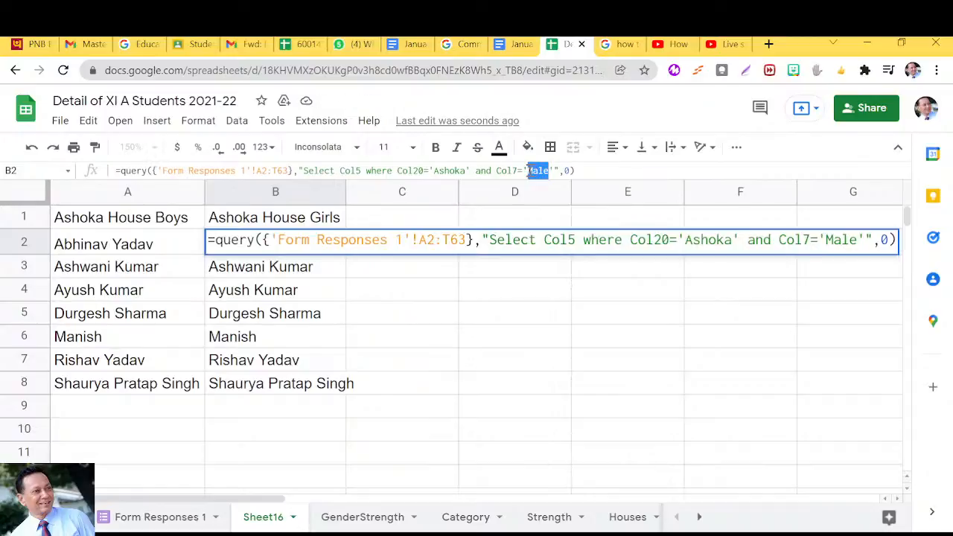
pyautogui.write('Female')
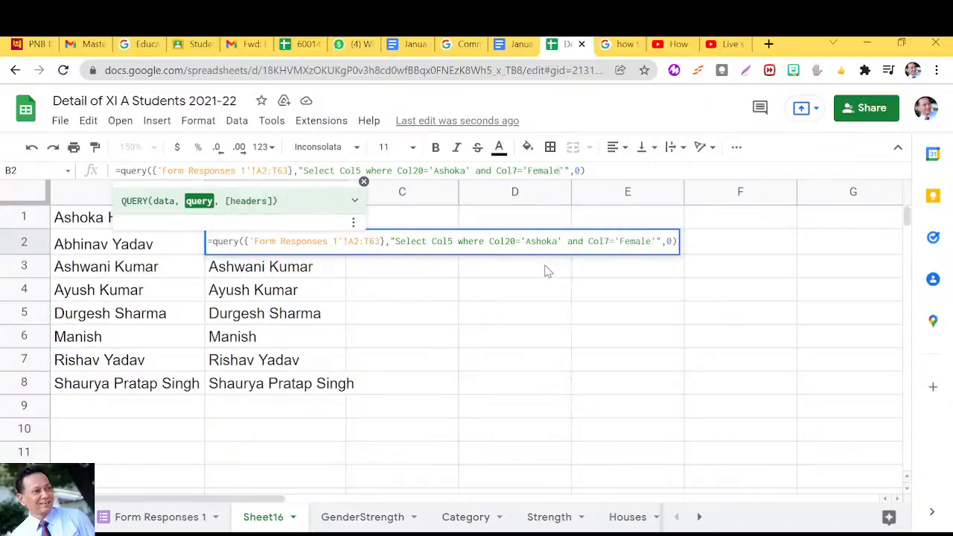
pyautogui.click(601, 173)
pyautogui.press('Return')
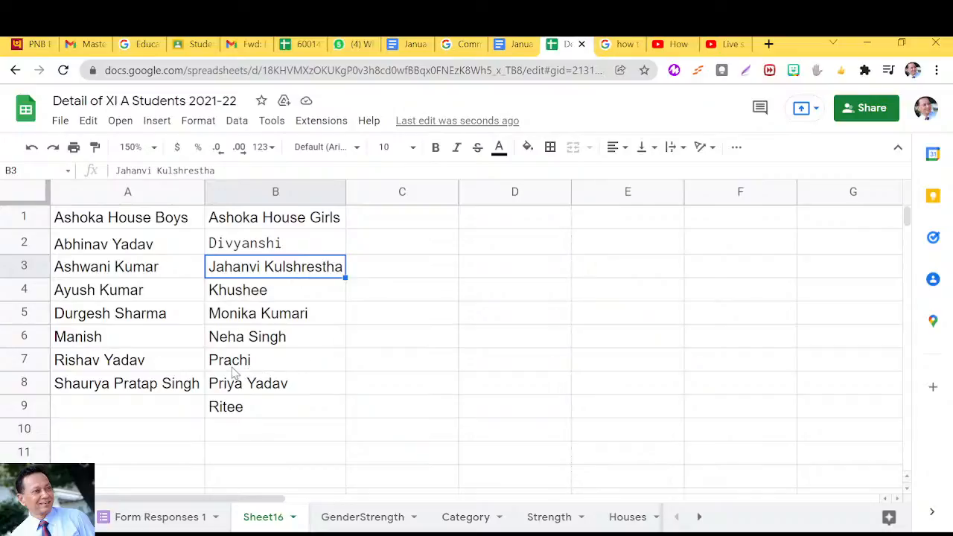
pyautogui.click(246, 254)
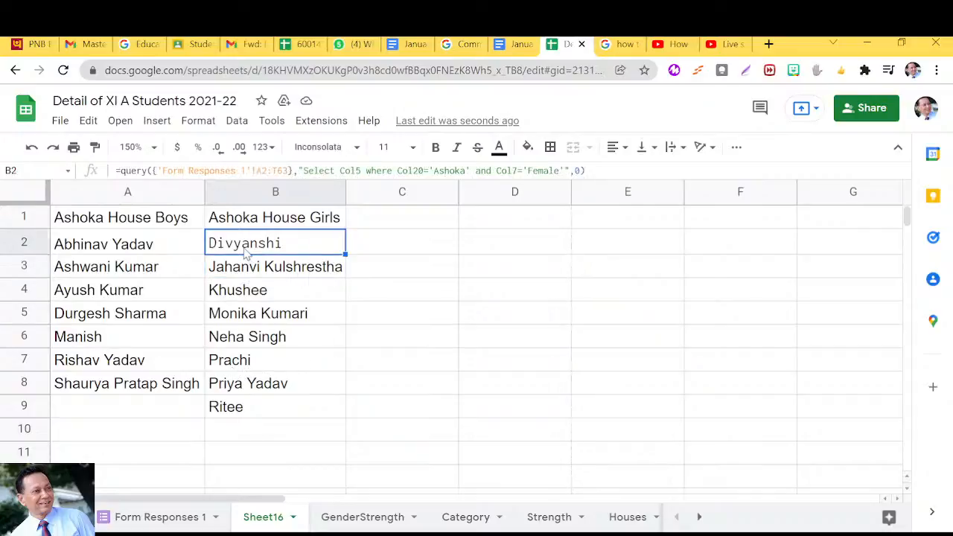